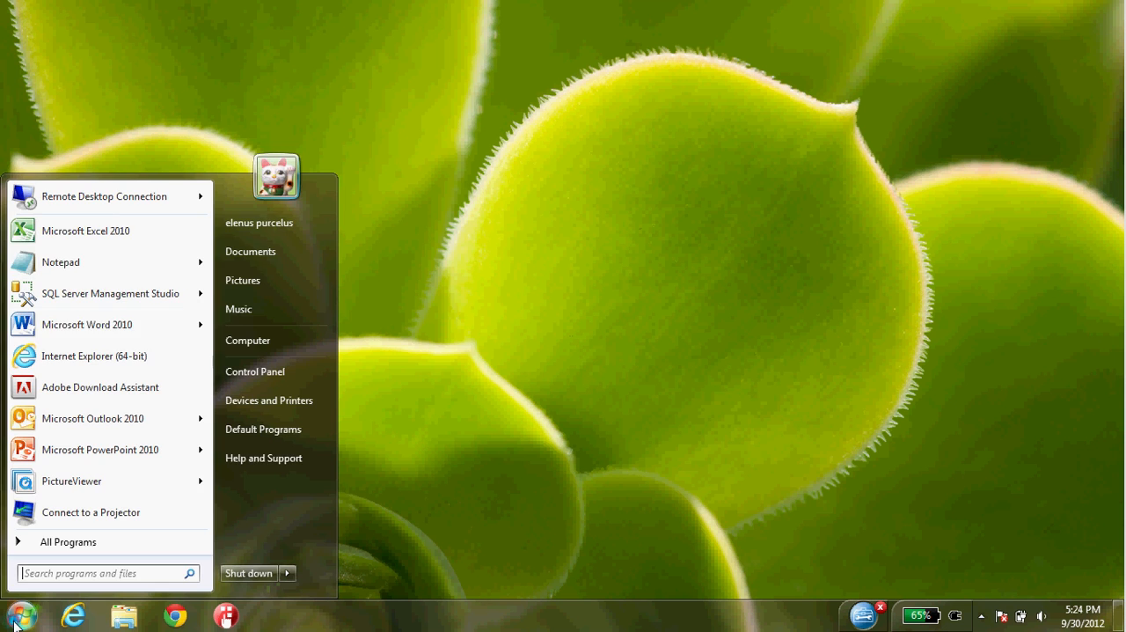
- Open Microsoft Excel 2010 and start an Analysis Services data connection to the server localhost using Windows Authentication
left_click(110, 221)
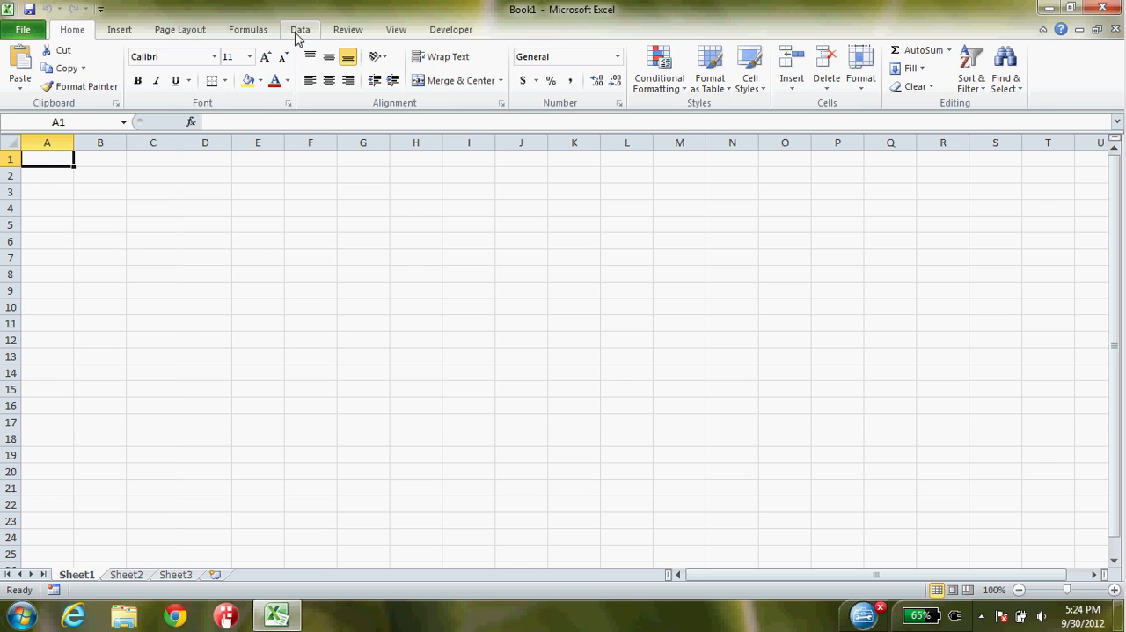
left_click(299, 32)
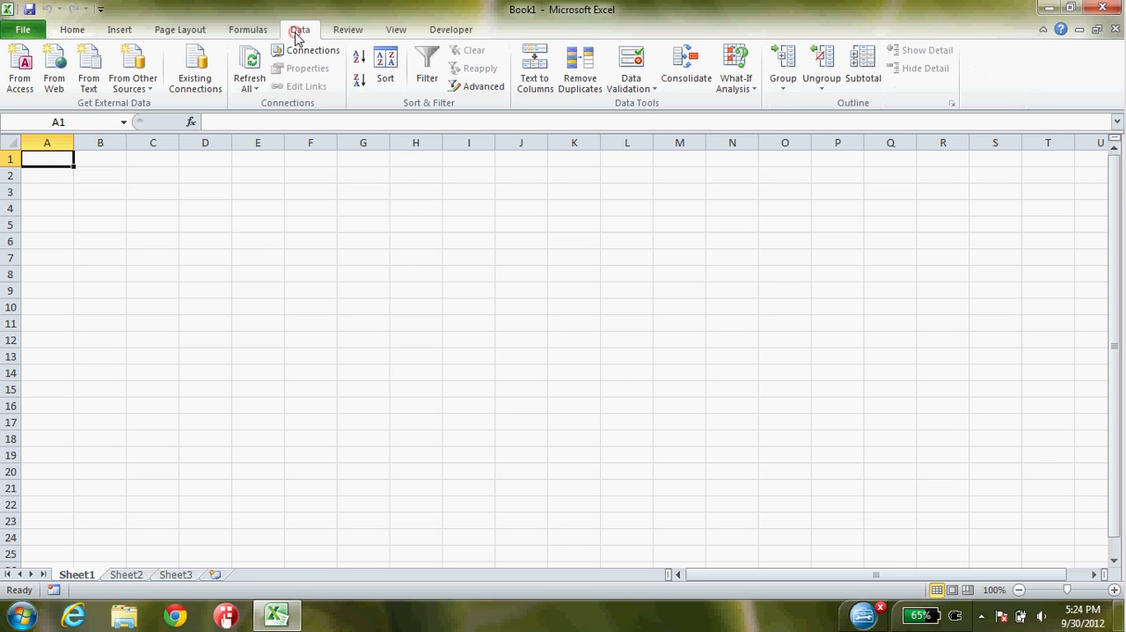
left_click(133, 81)
left_click(167, 170)
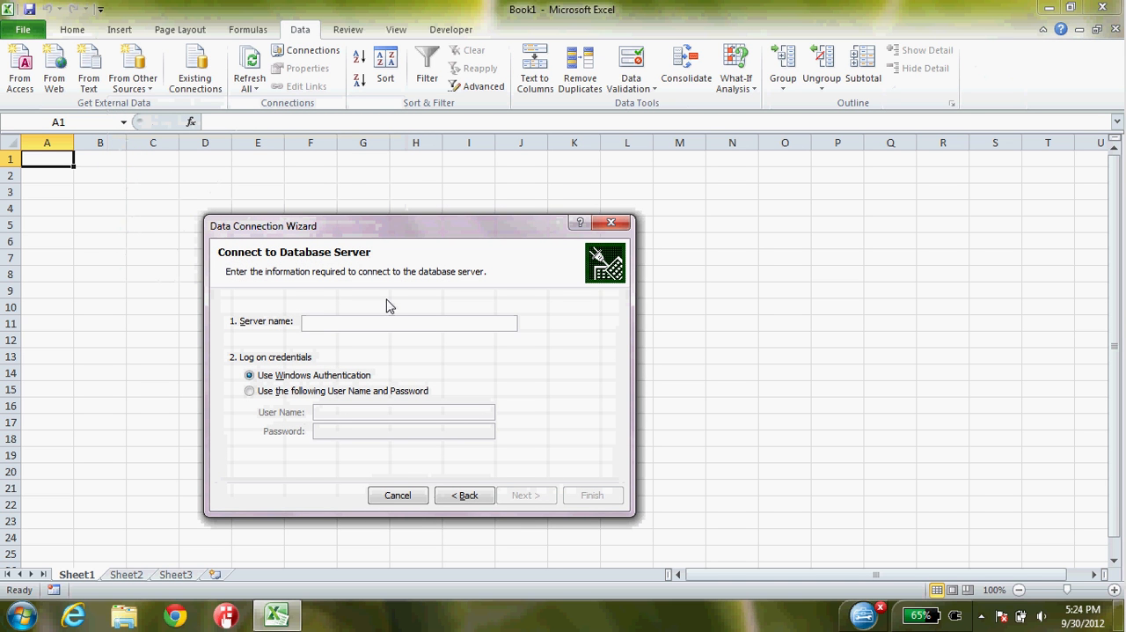
type("localhost")
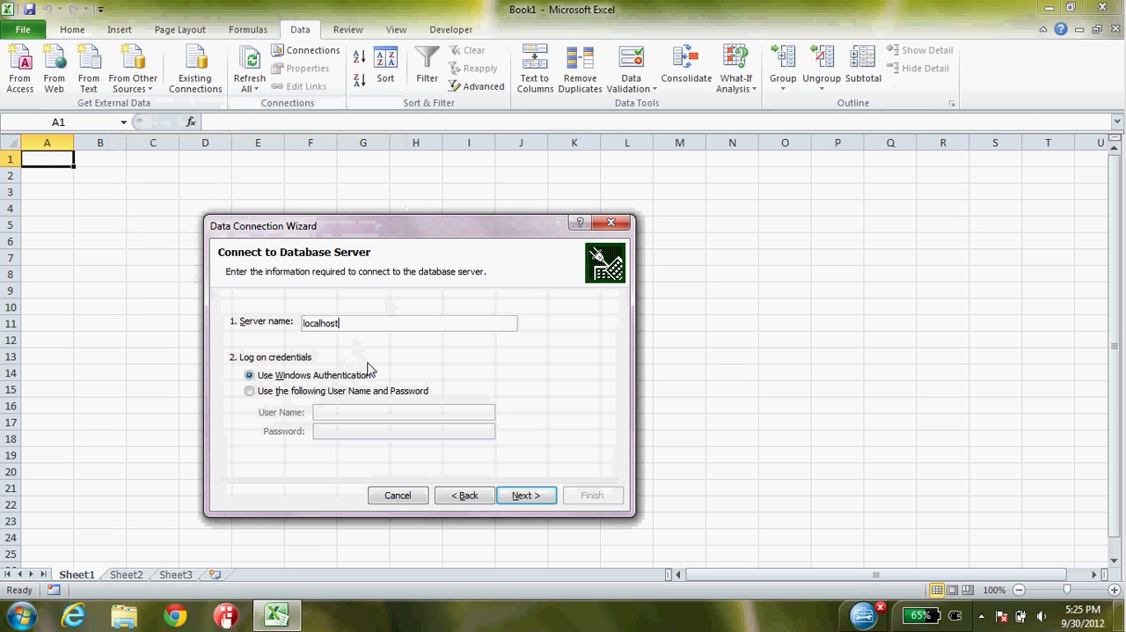
left_click(533, 498)
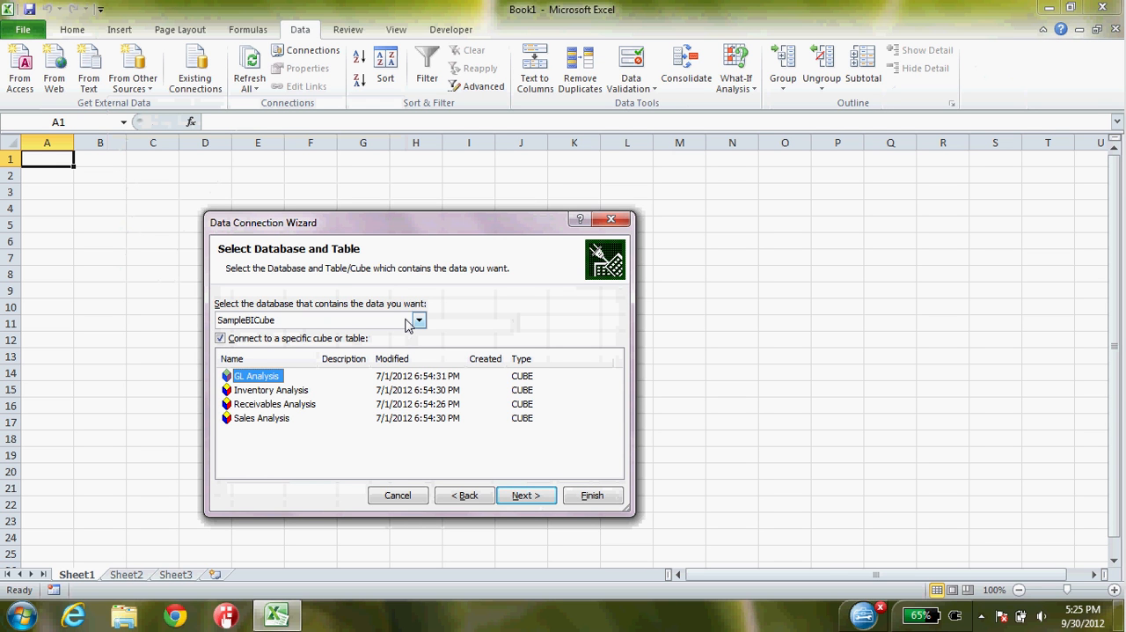
- Connect to the Sales Analysis cube in SampleBICube and import it as a PivotTable report at cell A1 of the existing worksheet
left_click(254, 423)
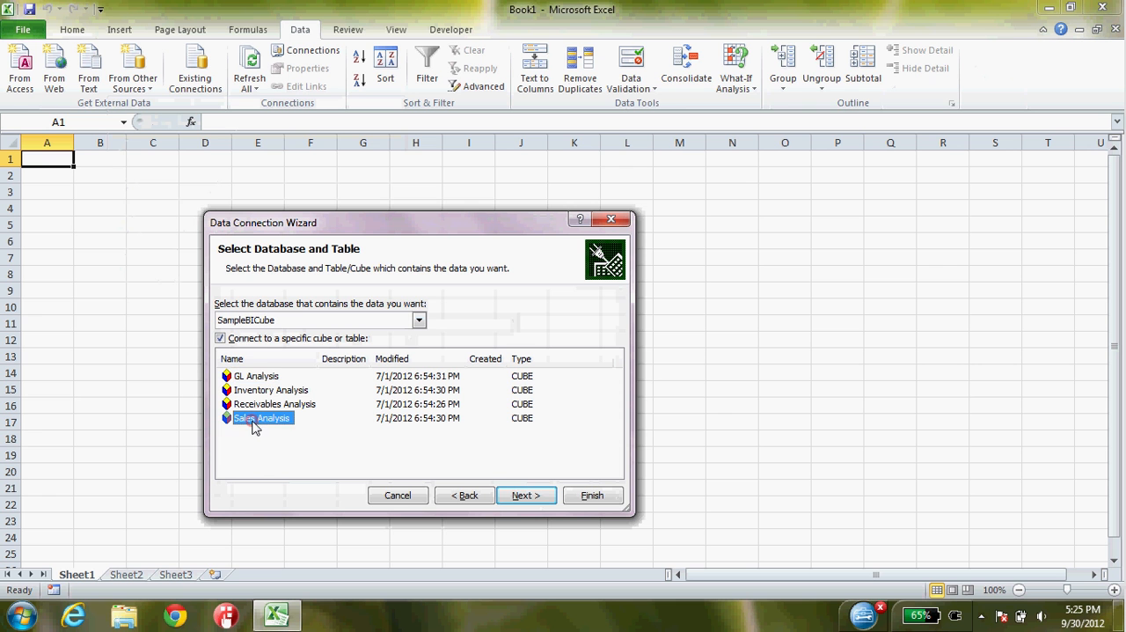
left_click(519, 497)
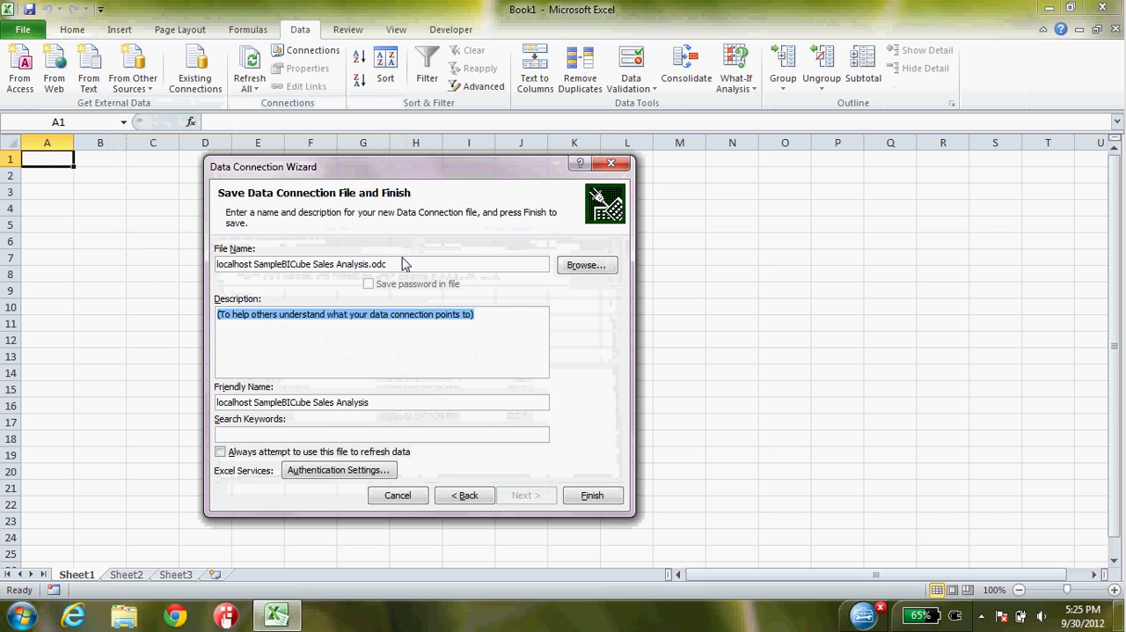
left_click(591, 497)
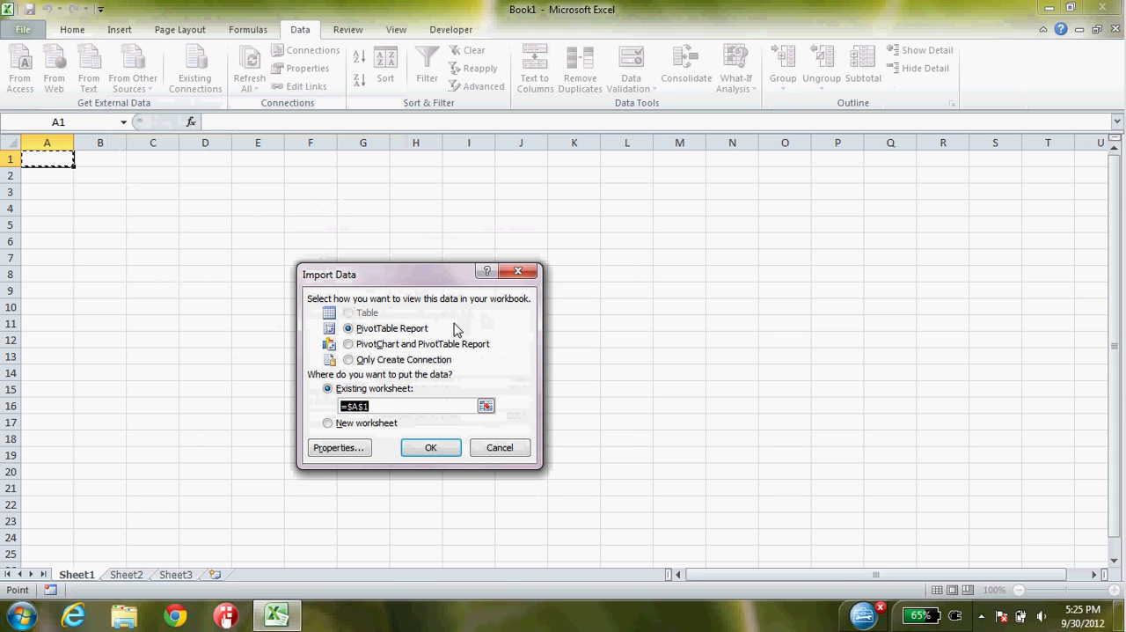
left_click(430, 450)
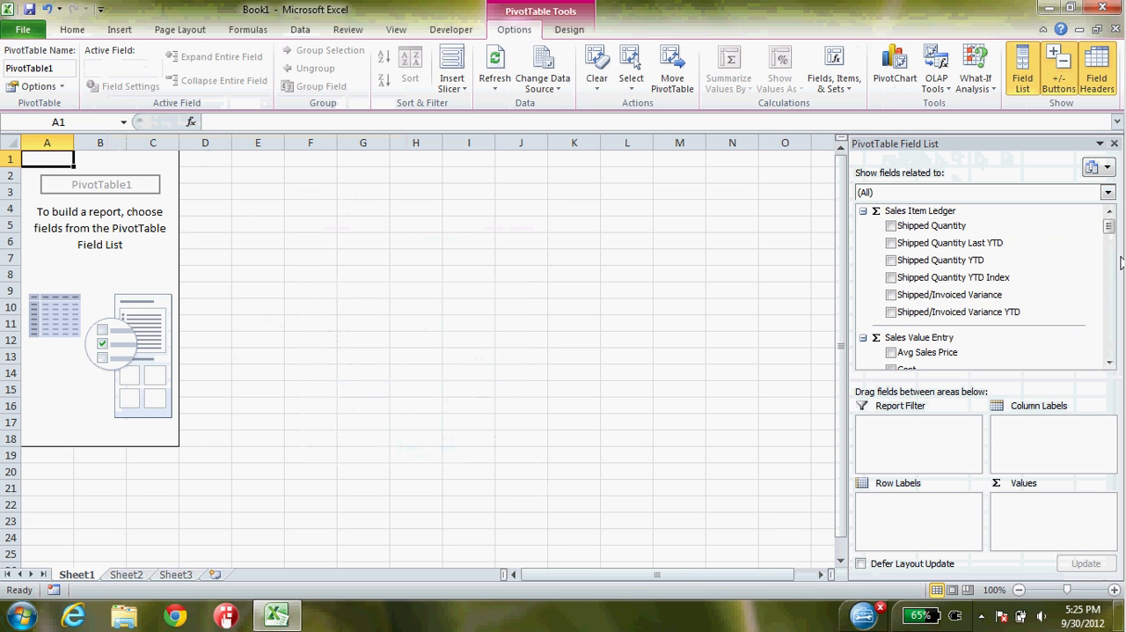
- Add the Net Sales measure from Sales Value Entry to the PivotTable's values
left_click_drag(1108, 226, 1113, 264)
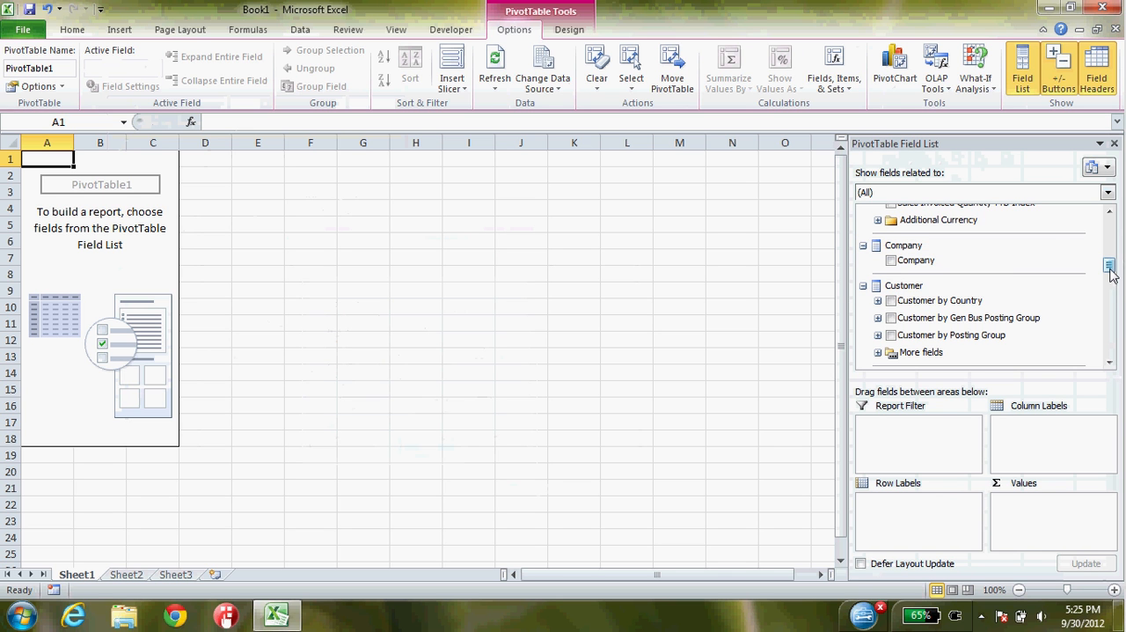
left_click_drag(1110, 275, 1111, 242)
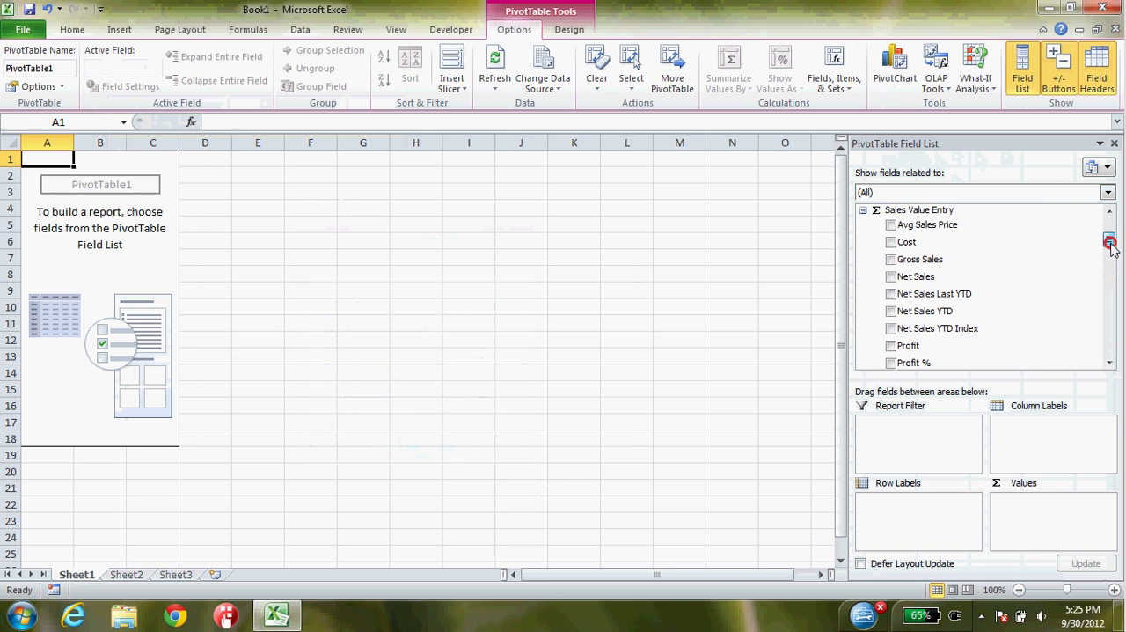
left_click(891, 277)
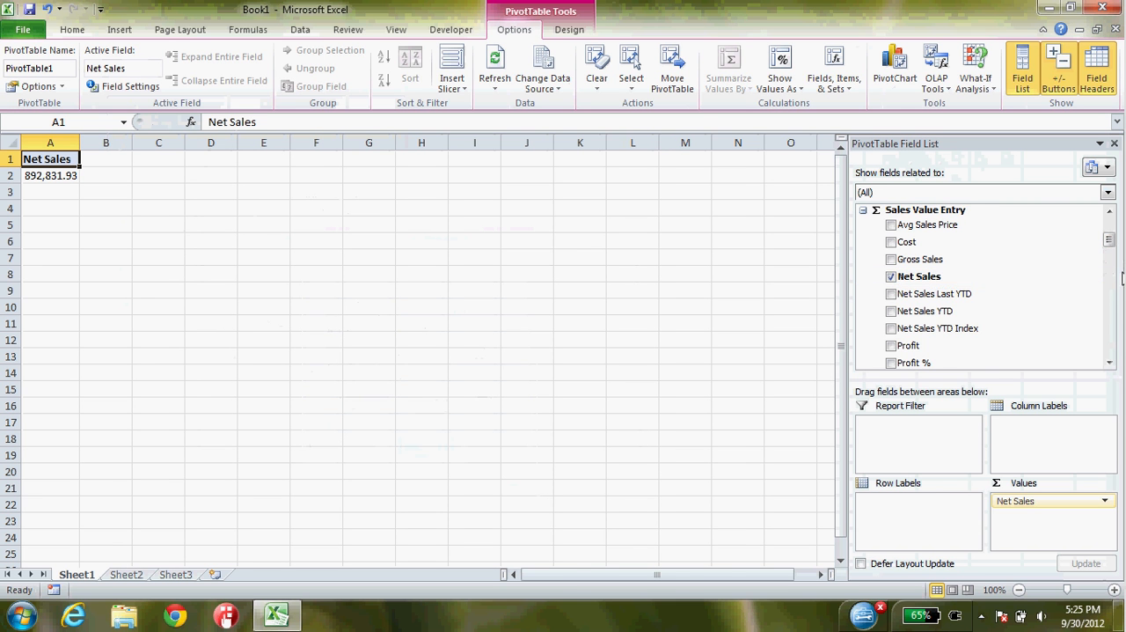
- Add Salesperson-Purchaser to the PivotTable's row labels and the Date YQMD hierarchy to its column labels
left_click_drag(1107, 241, 1113, 352)
left_click(891, 270)
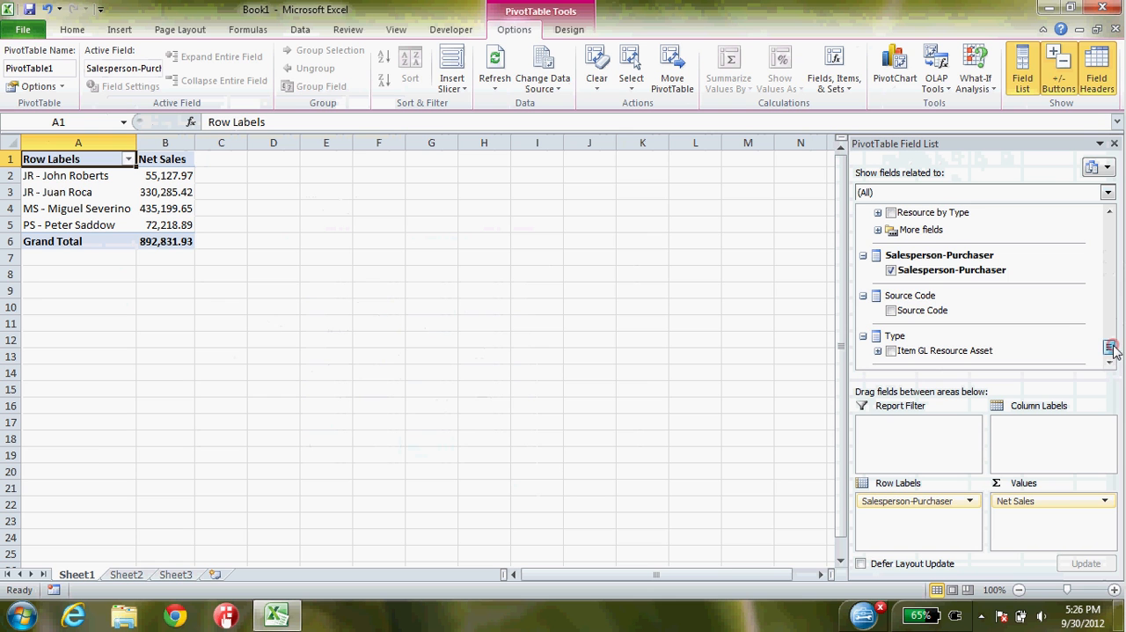
left_click_drag(1111, 348, 1094, 276)
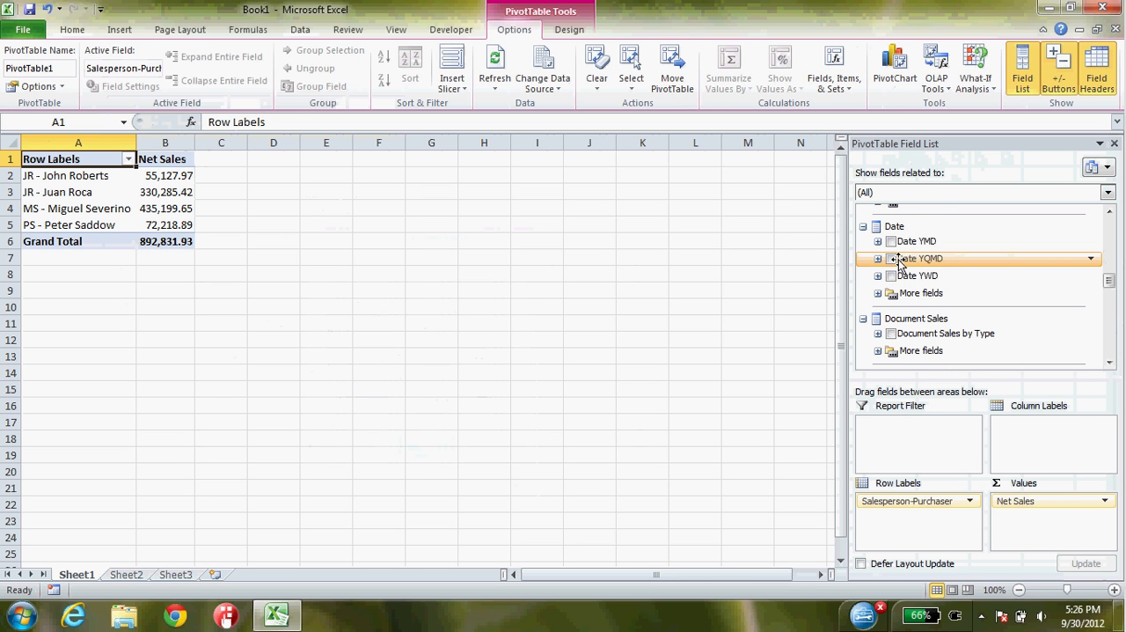
left_click(891, 258)
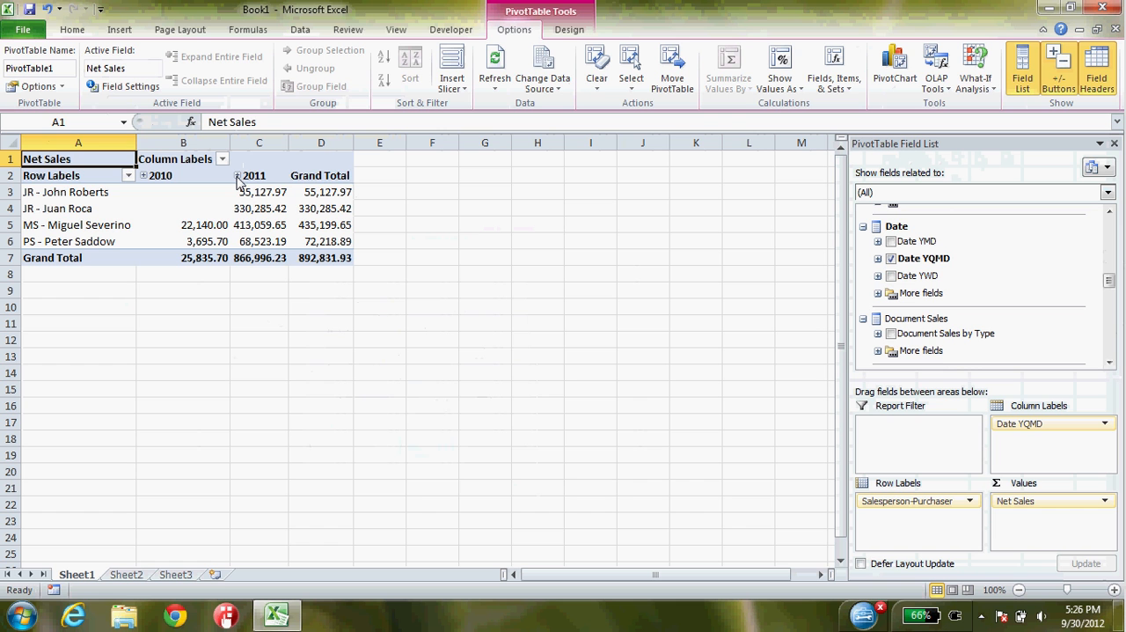
- Drill the 2011 column down through Q1 and January to individual days, and collapse the year again
left_click(237, 177)
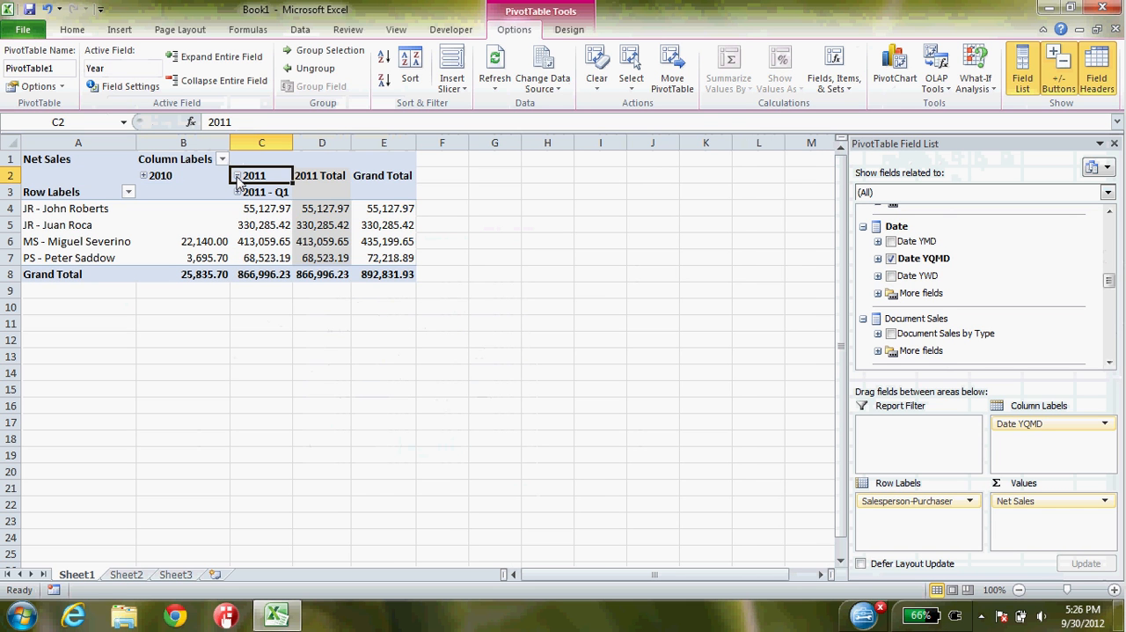
left_click(237, 192)
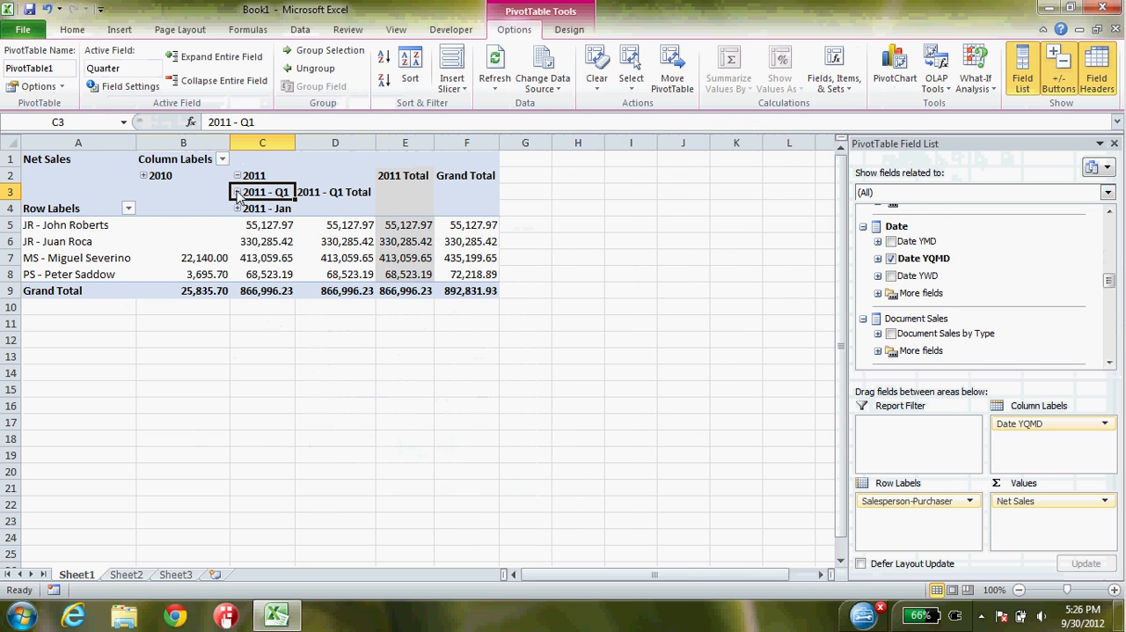
left_click(237, 209)
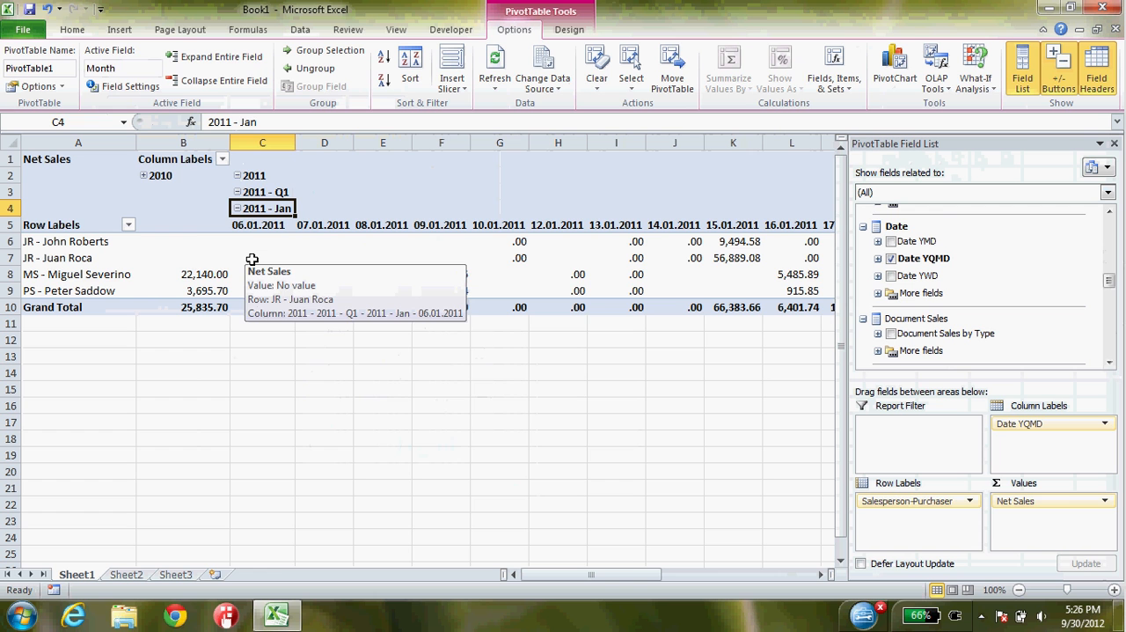
left_click(236, 175)
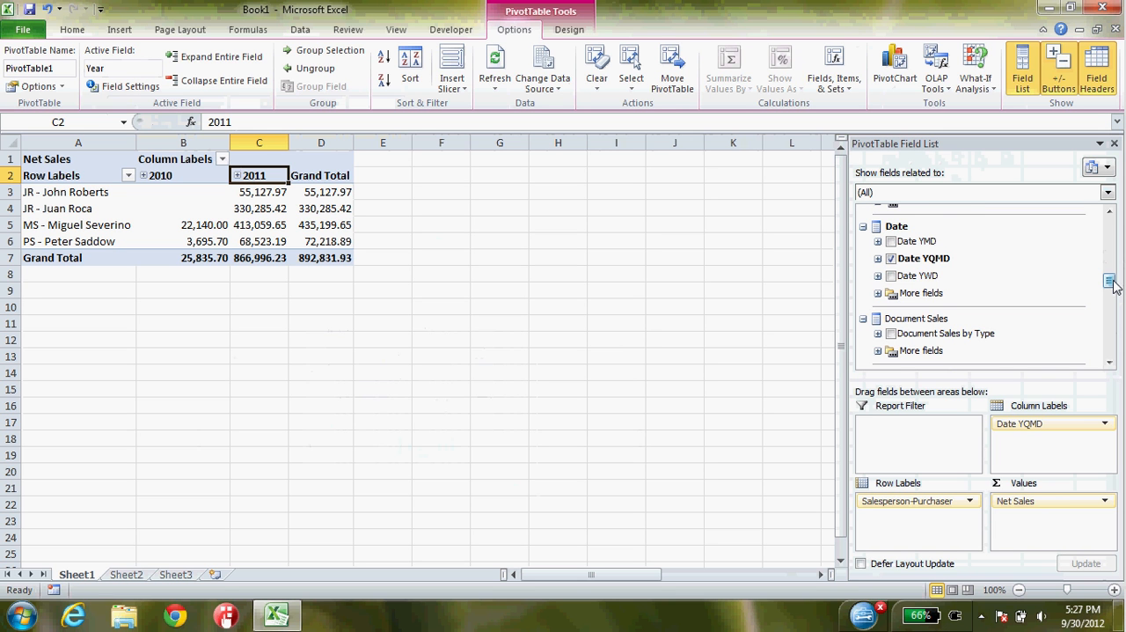
- Try listing the Item field beneath Salesperson-Purchaser in the row labels, and remove it from the PivotTable again
left_click_drag(1113, 286, 1110, 316)
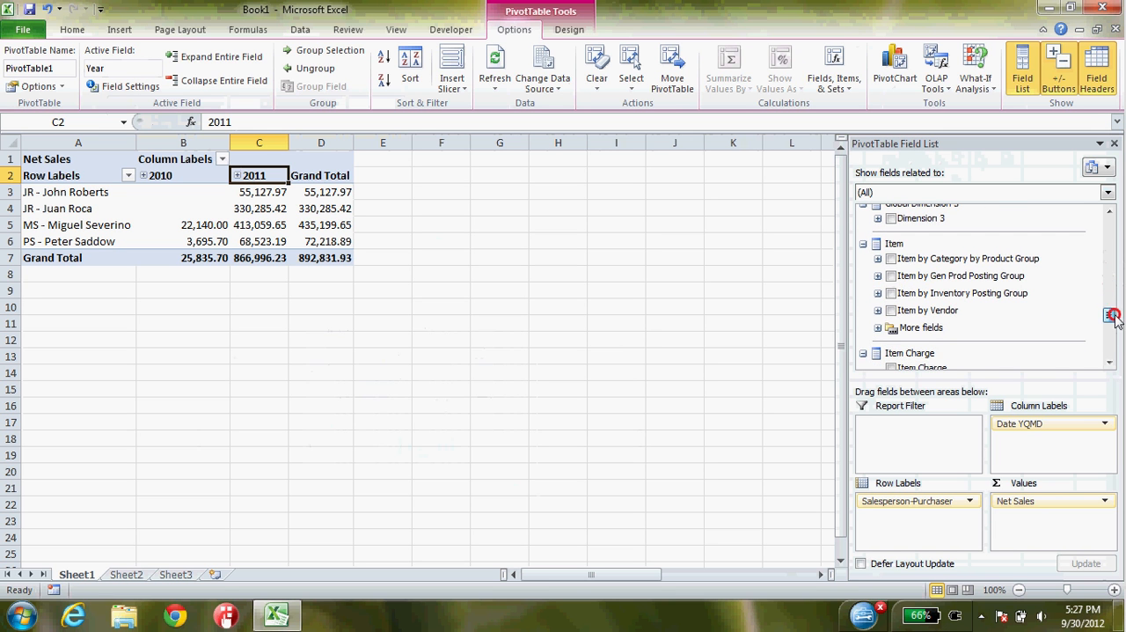
left_click(878, 329)
left_click_drag(917, 343, 887, 535)
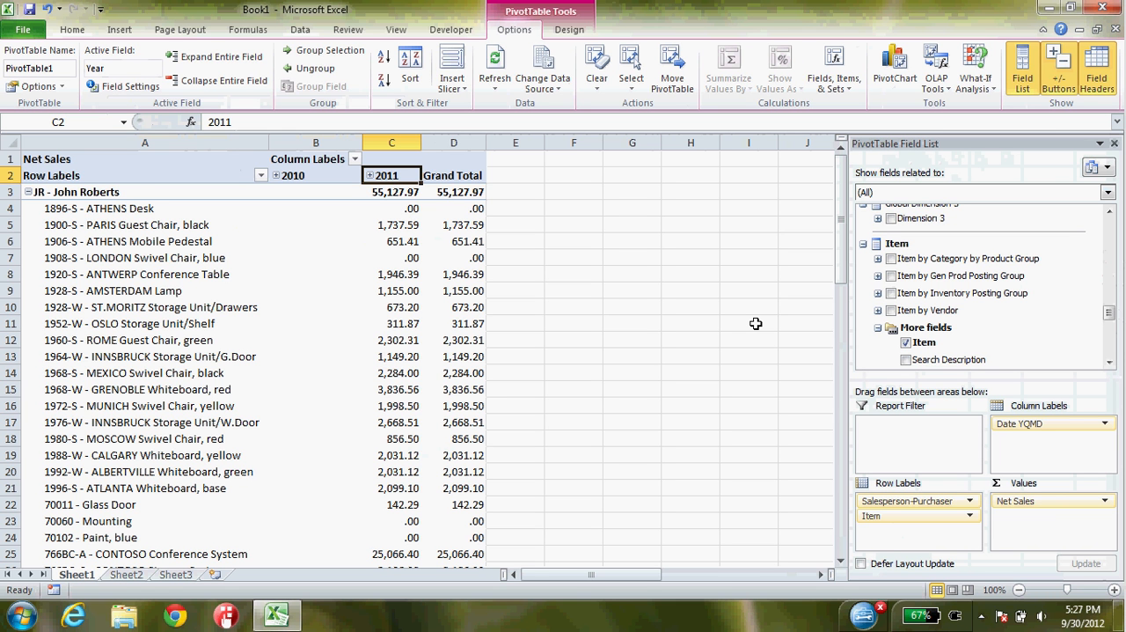
left_click_drag(839, 220, 841, 188)
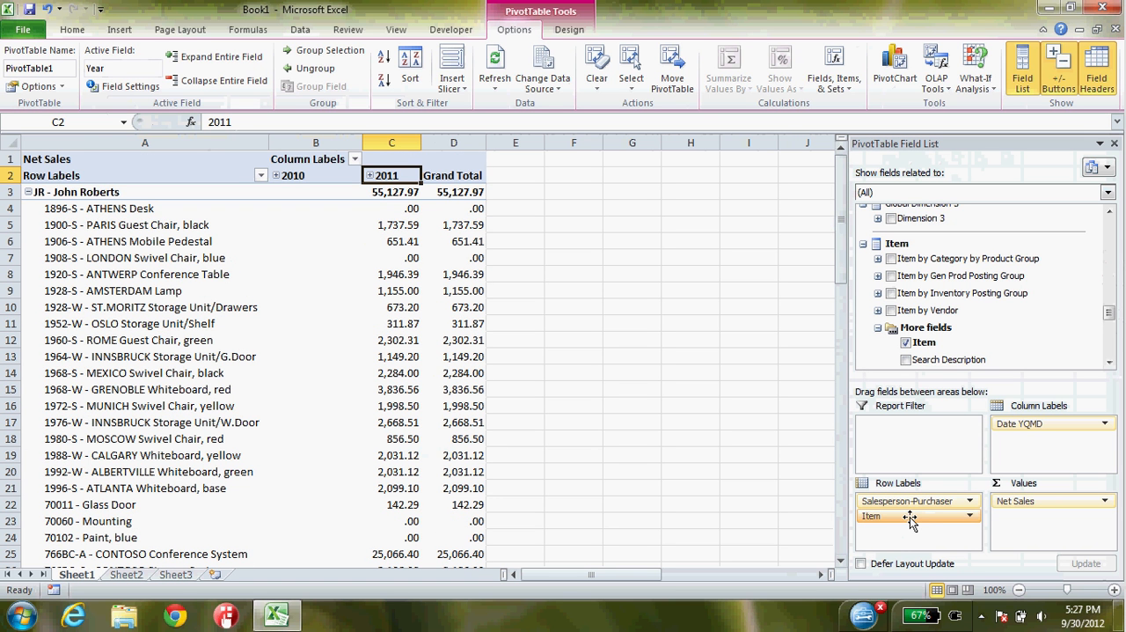
left_click_drag(910, 520, 914, 203)
left_click_drag(1109, 323, 1108, 311)
left_click_drag(893, 515, 925, 354)
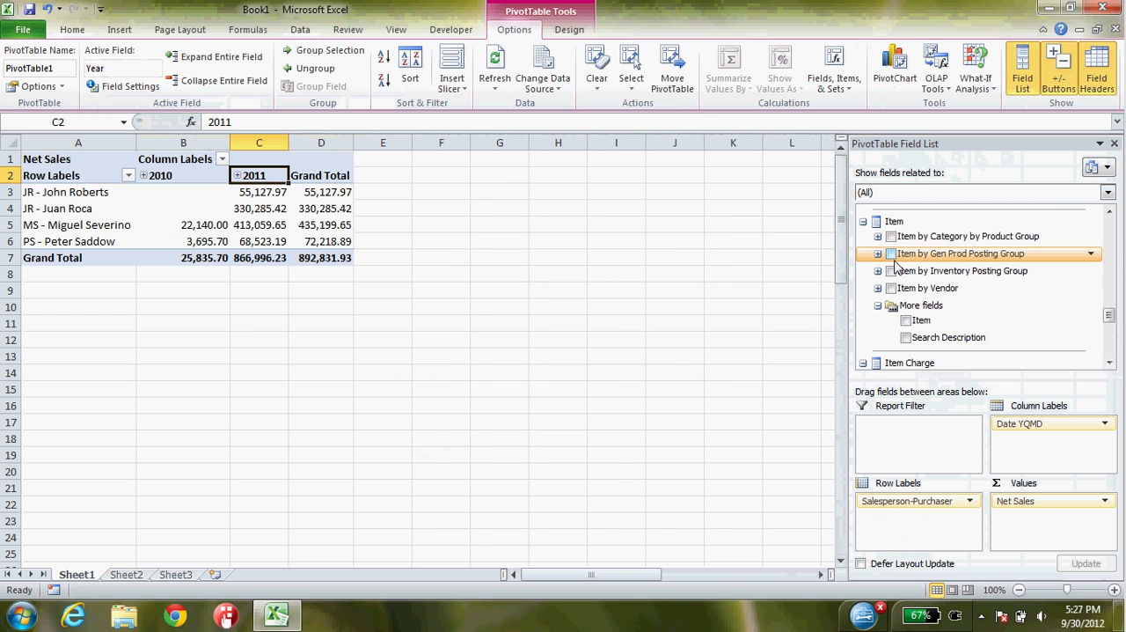
- Add Item by Gen Prod Posting Group beneath Salesperson-Purchaser in the row labels and expand the RAW MAT - Raw Materials group
left_click(891, 253)
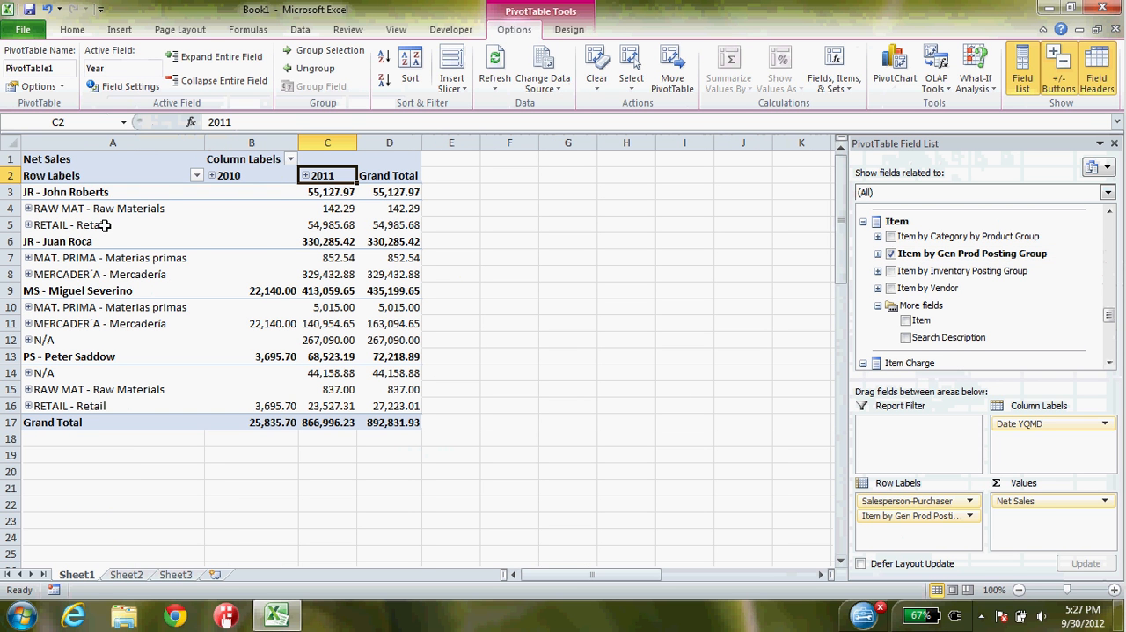
left_click(28, 208)
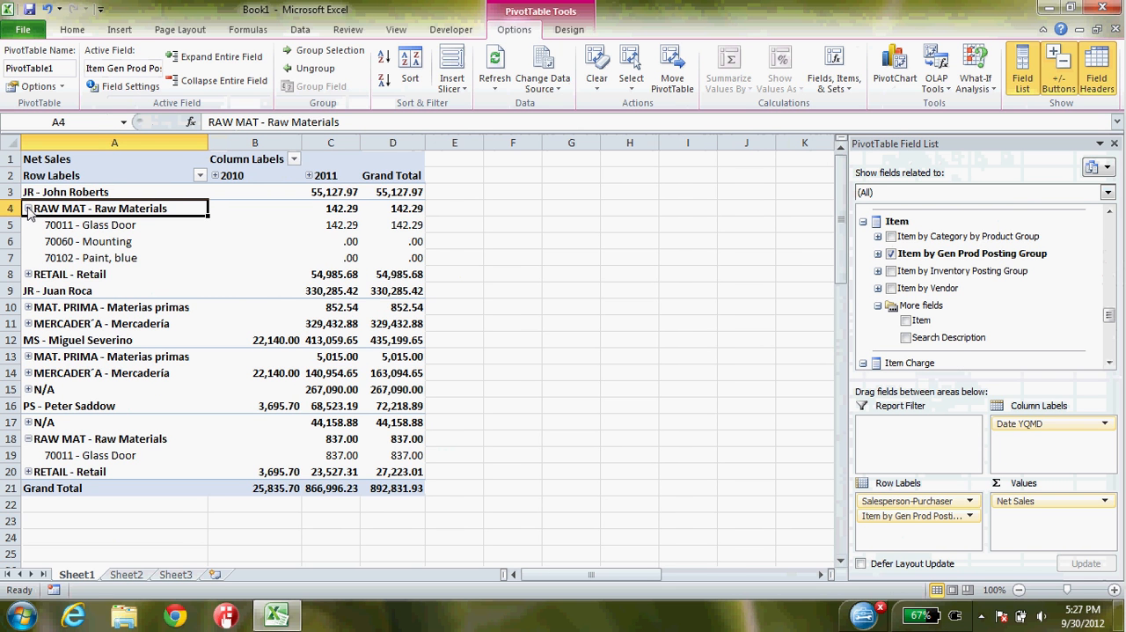
left_click(28, 209)
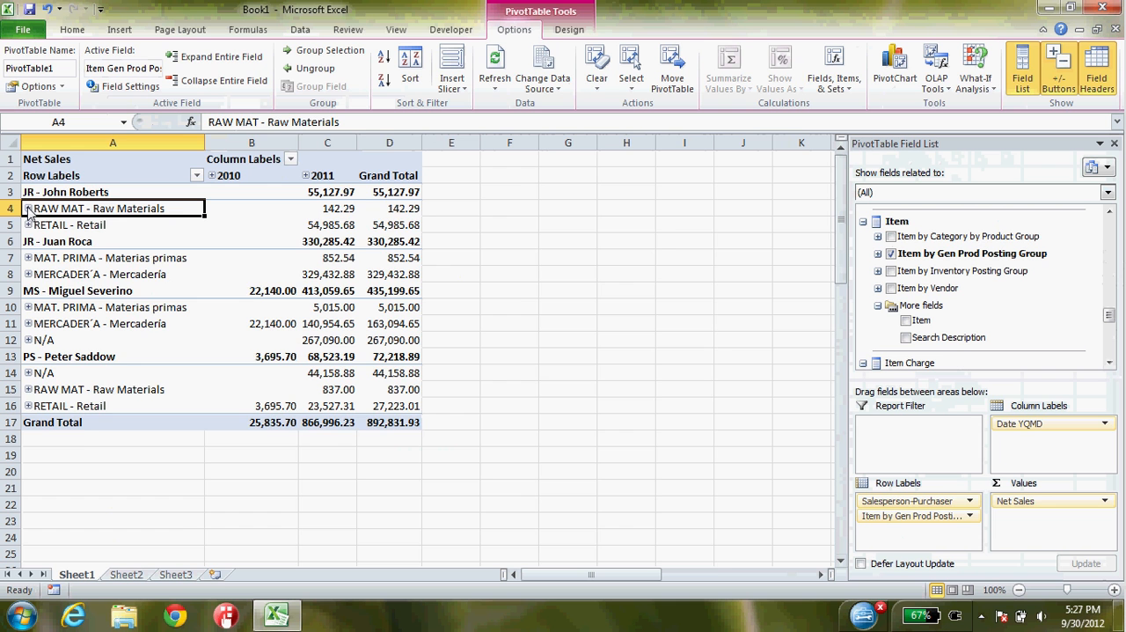
left_click(28, 208)
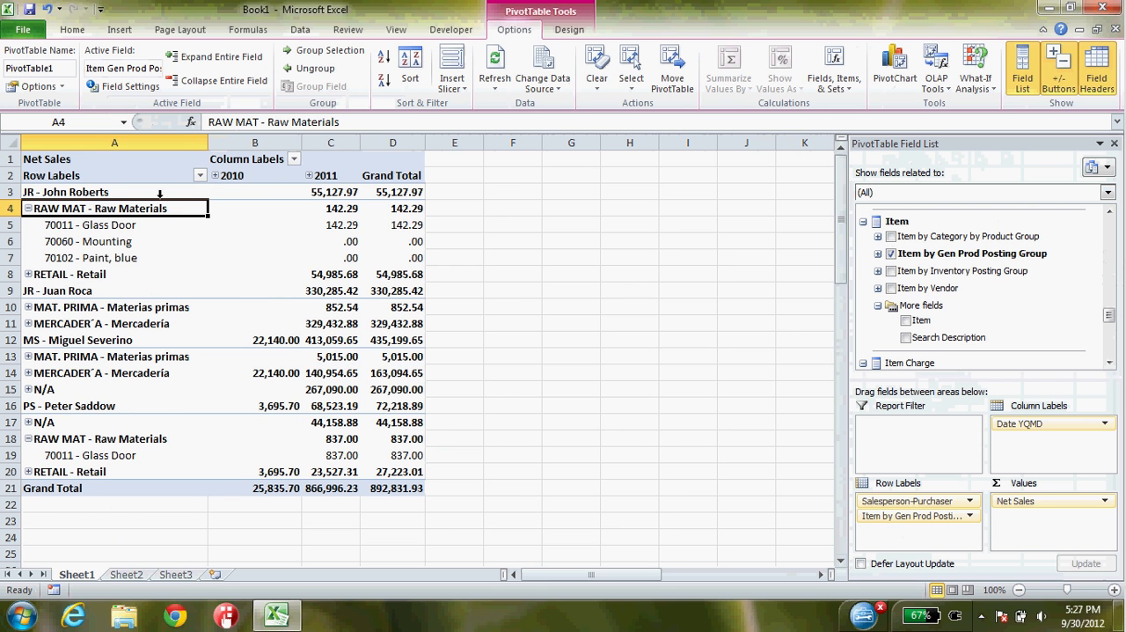
- Expand the 2011 column to examine daily sales by item, and collapse both 2011 and the Raw Materials group
left_click(309, 176)
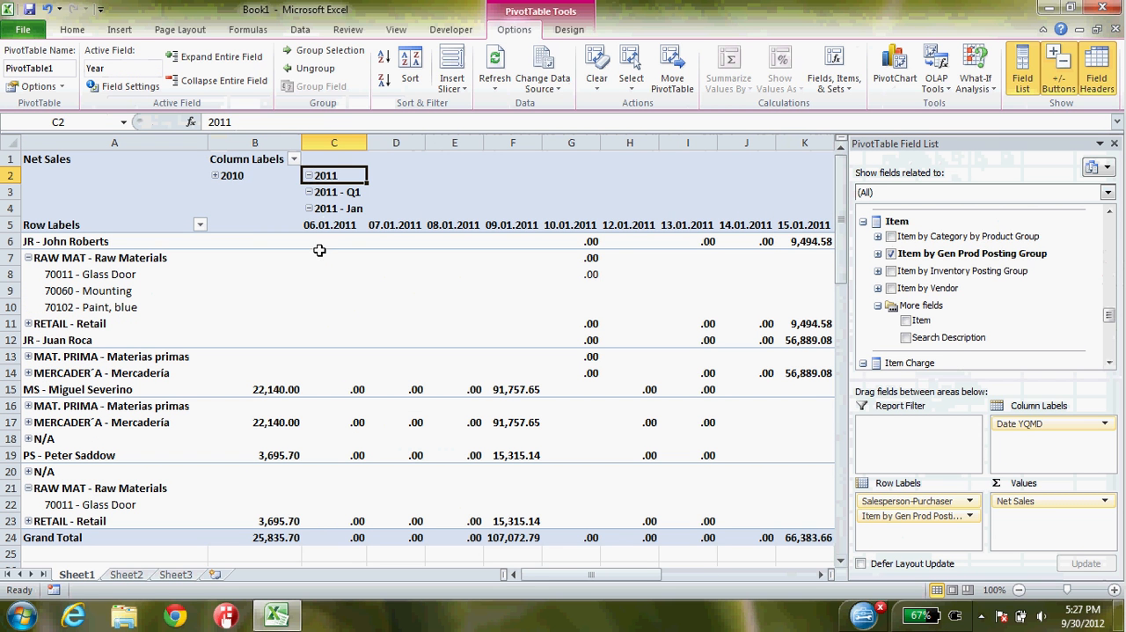
left_click(309, 176)
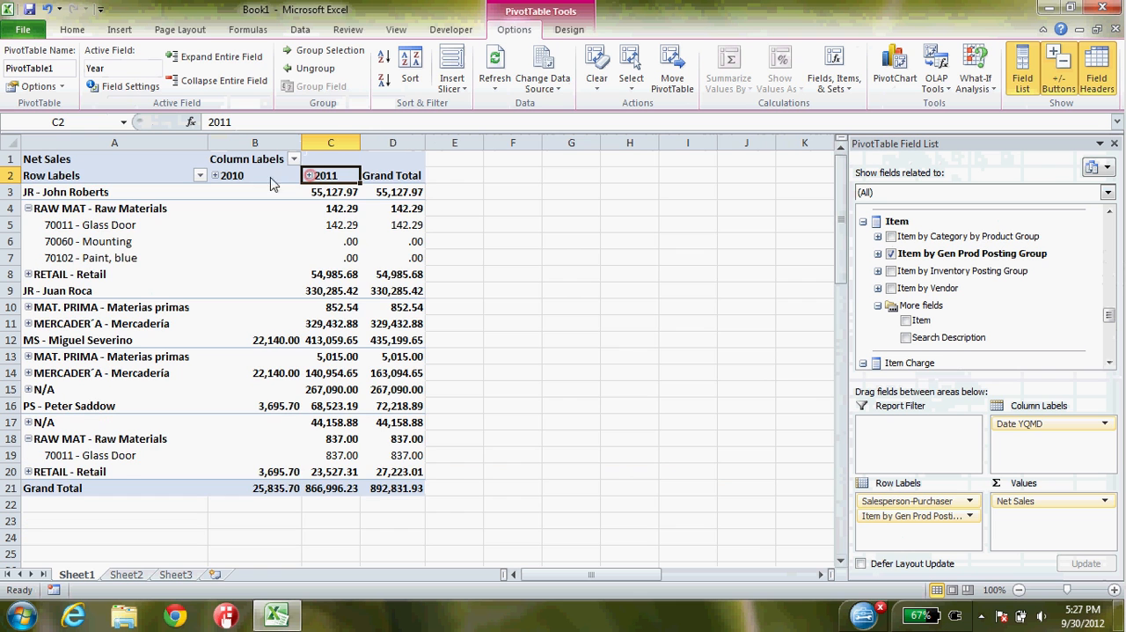
left_click(28, 208)
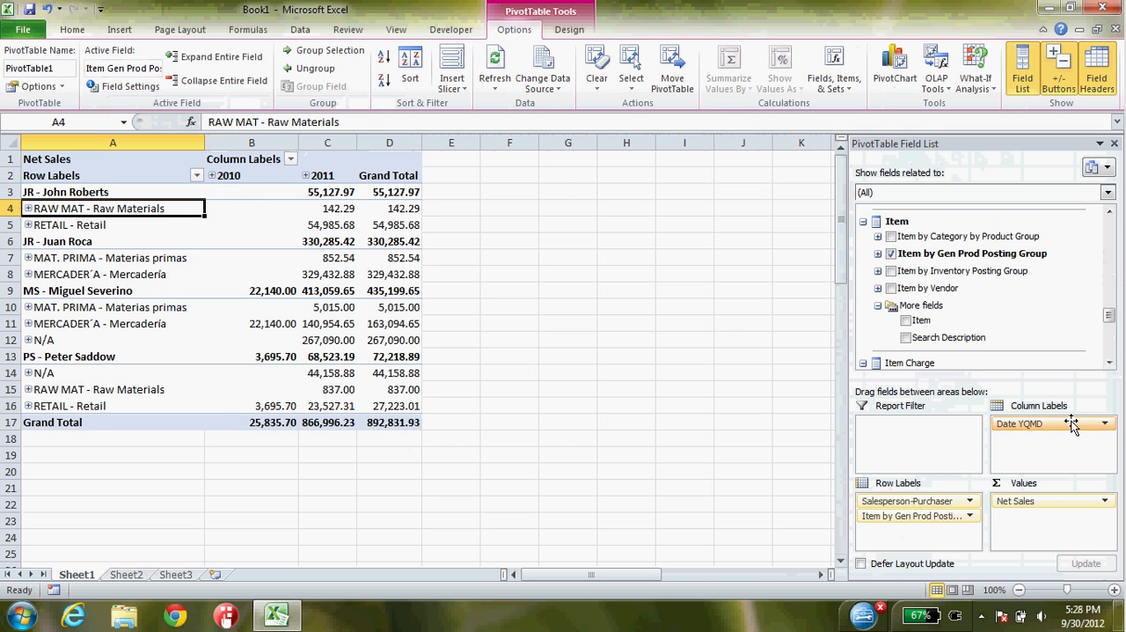
- Move Date YQMD from the column labels to the report filter and filter the PivotTable to 2011
left_click_drag(1072, 425, 919, 434)
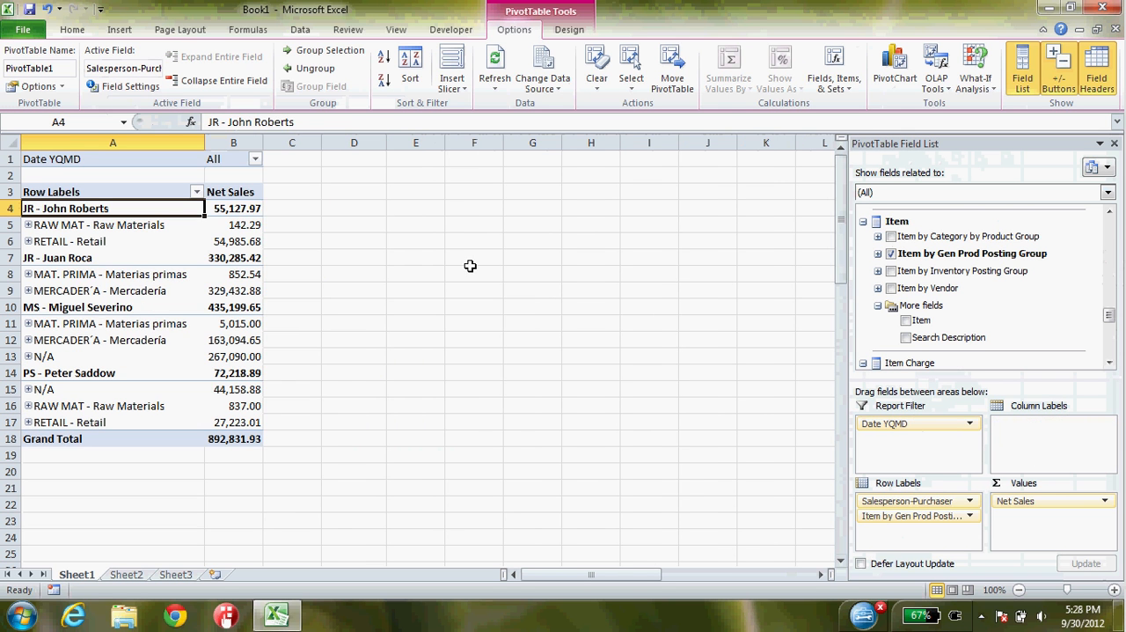
left_click(254, 159)
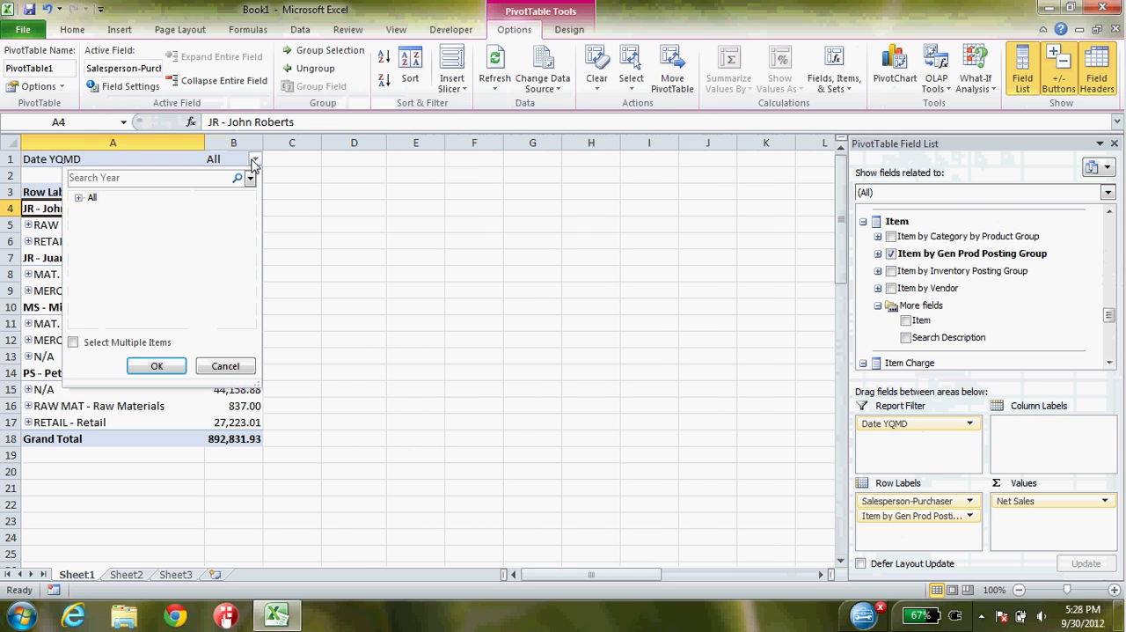
left_click(79, 197)
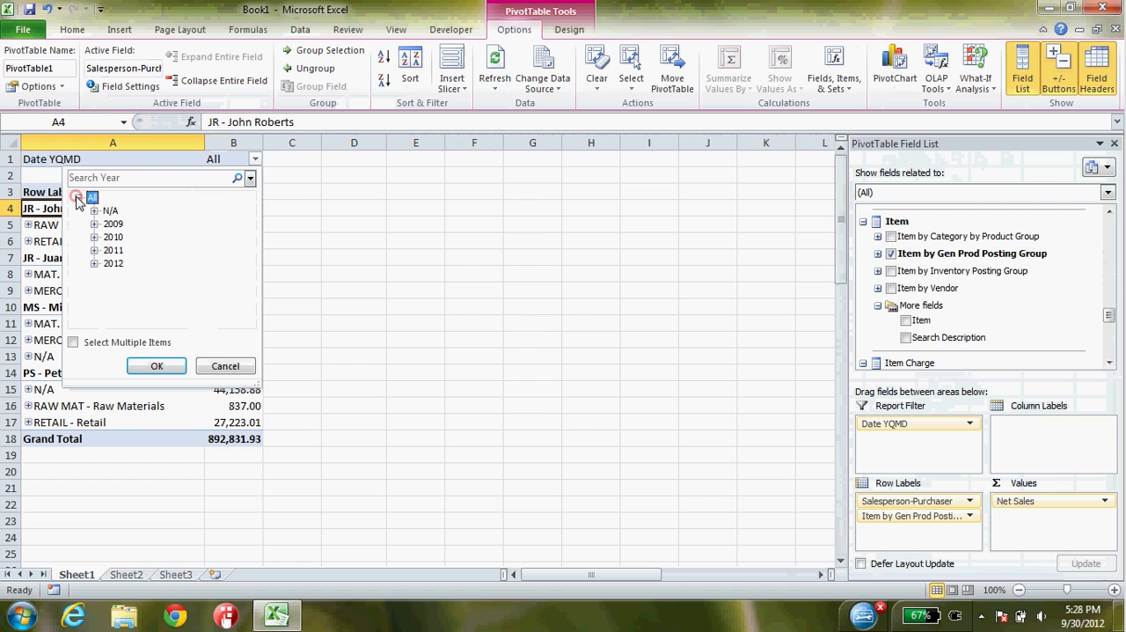
left_click(111, 251)
left_click(158, 367)
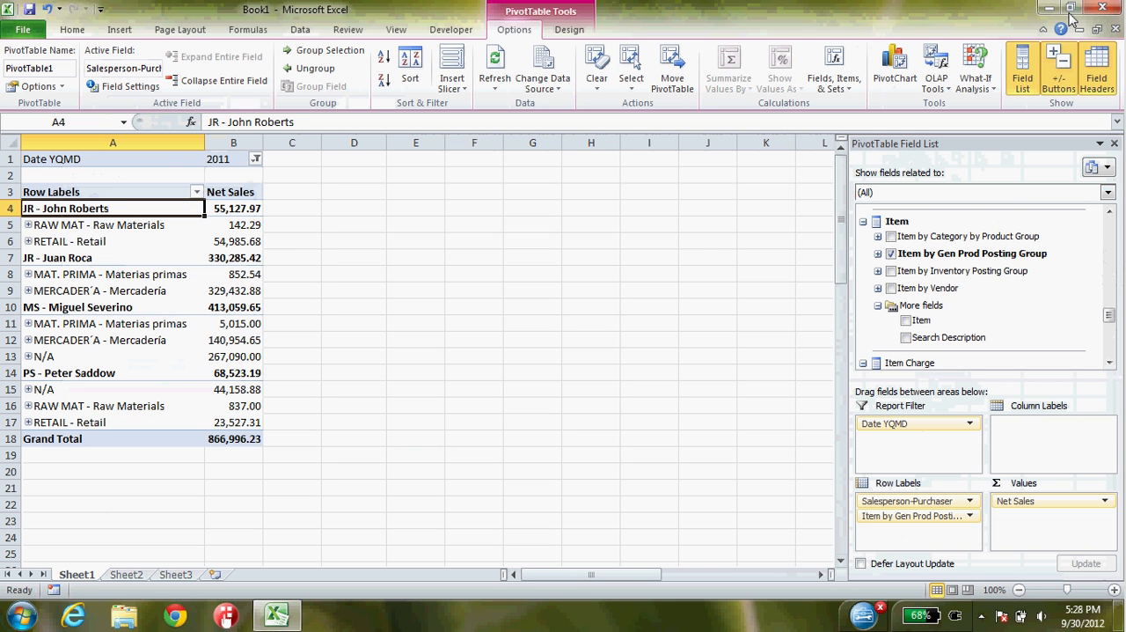
- Close the Book1 workbook without saving its changes and start Microsoft Excel 2010 again with a blank workbook
left_click(1101, 8)
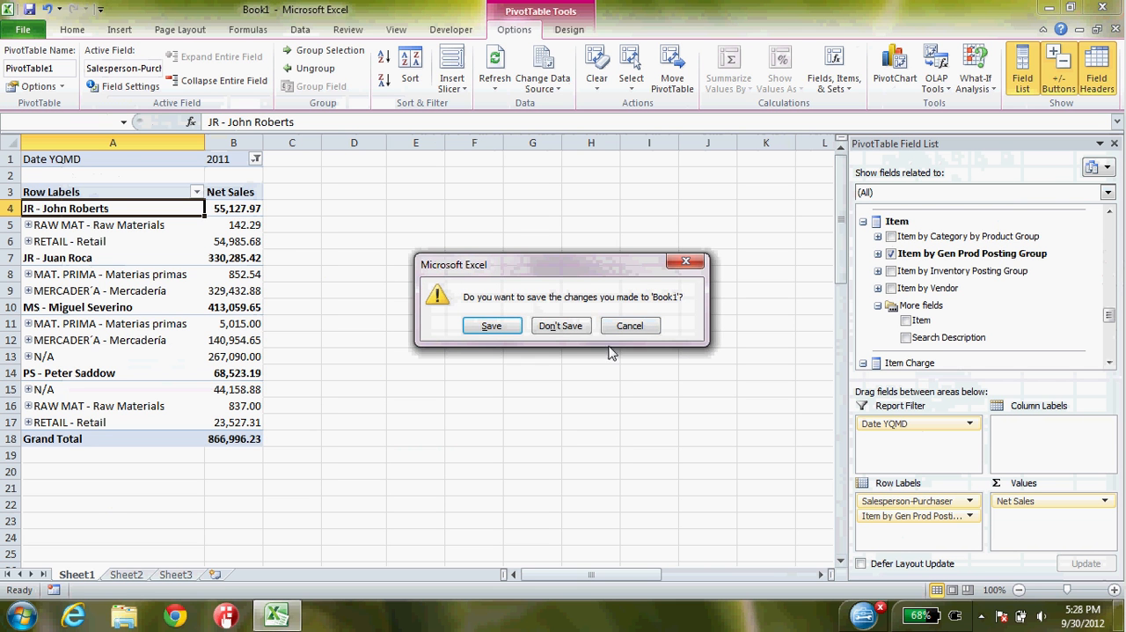
left_click(564, 327)
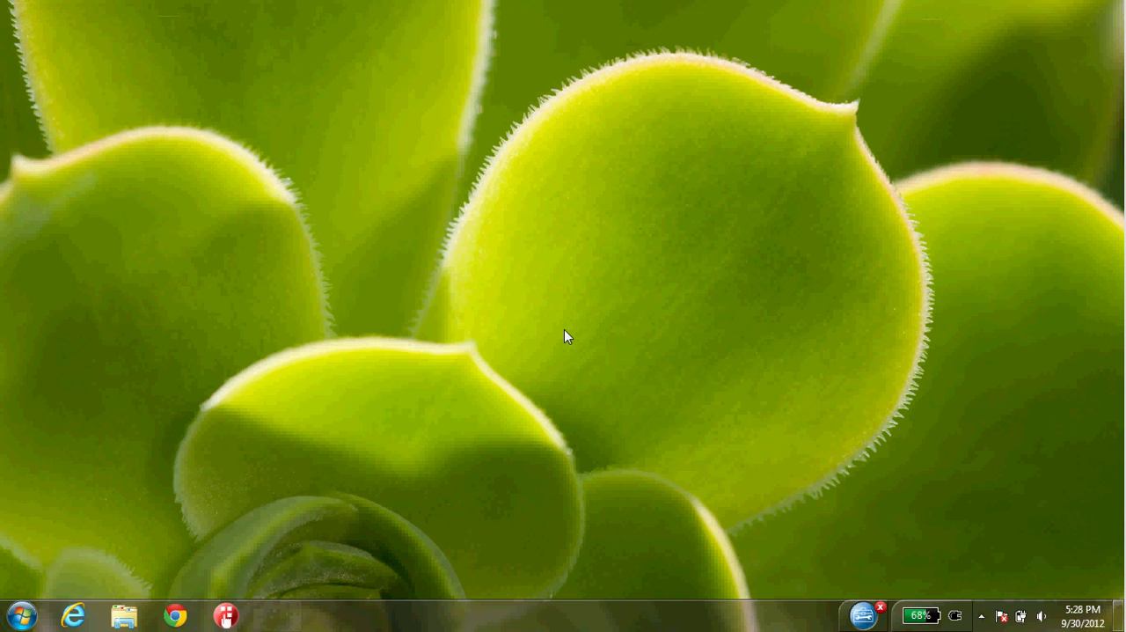
left_click(21, 615)
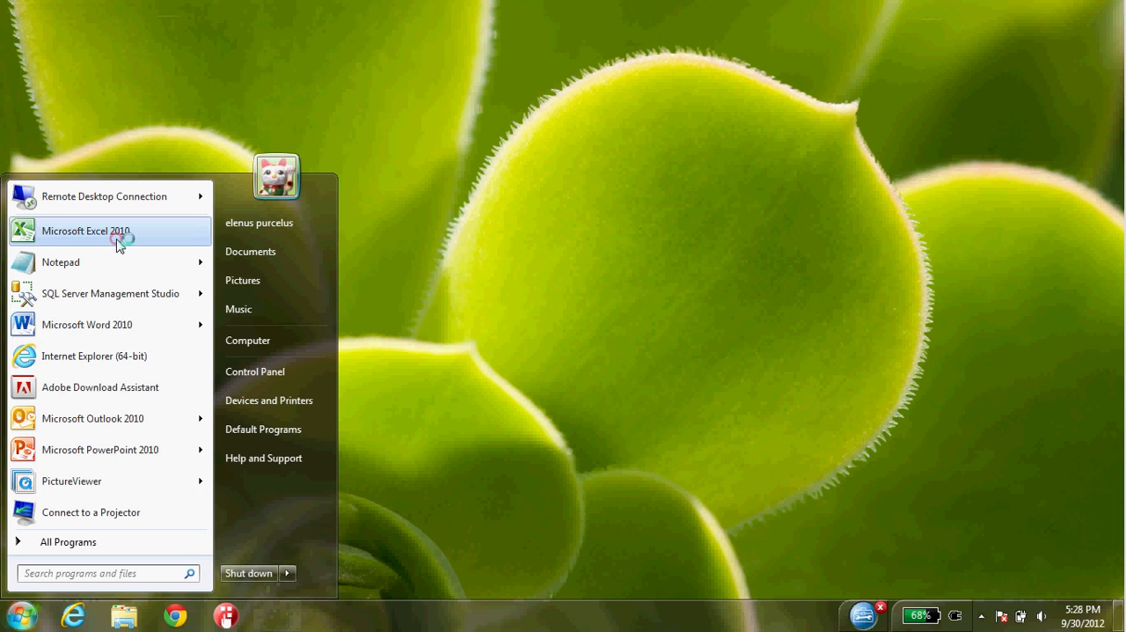
left_click(116, 236)
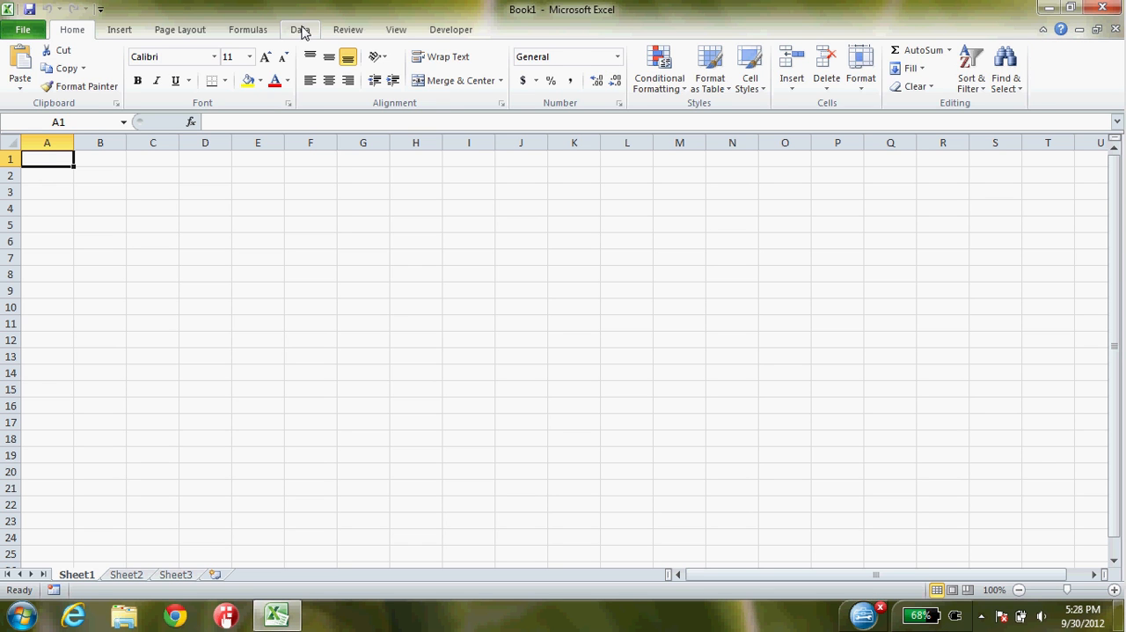
- Import the existing localhost SampleBICube Sales Analysis connection as a PivotTable Report at cell A1 of the existing worksheet
left_click(300, 29)
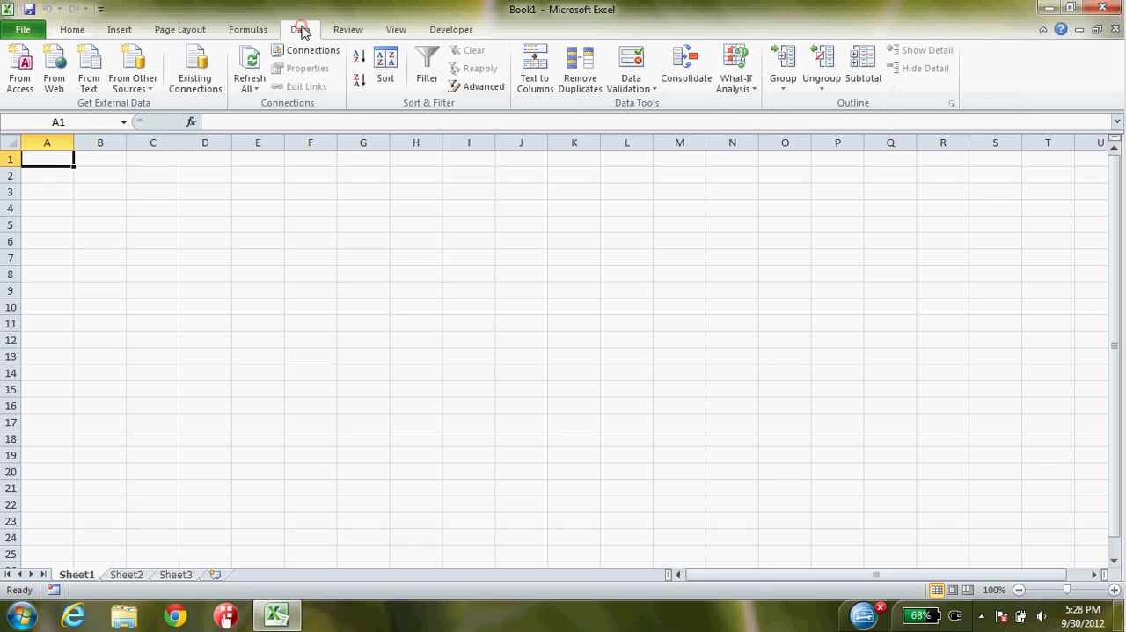
left_click(186, 85)
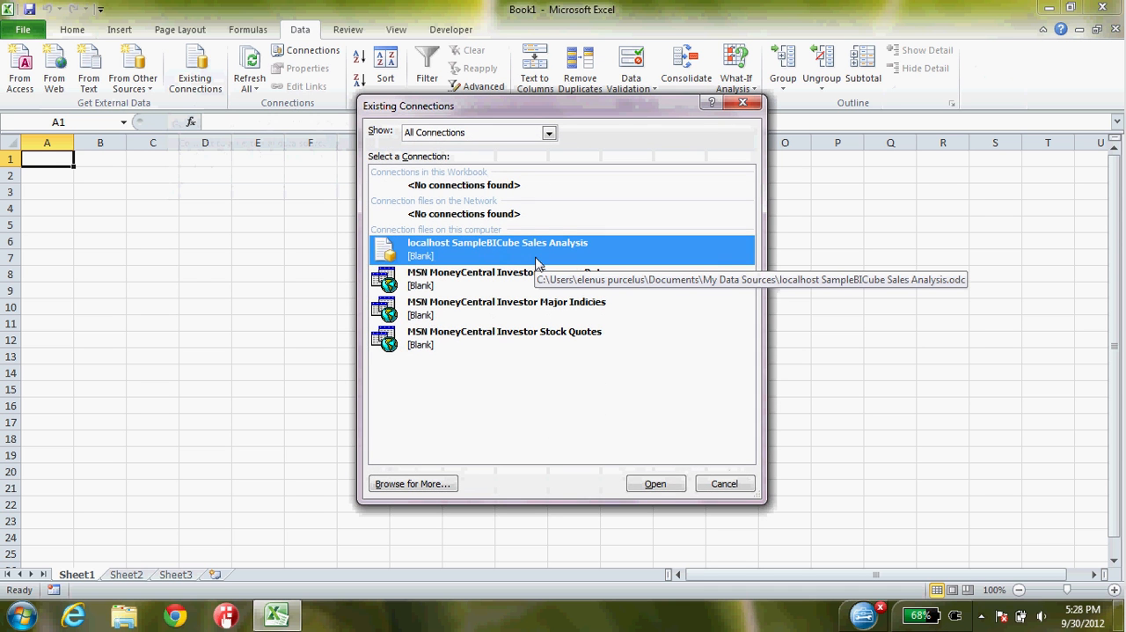
left_click(636, 487)
left_click(448, 447)
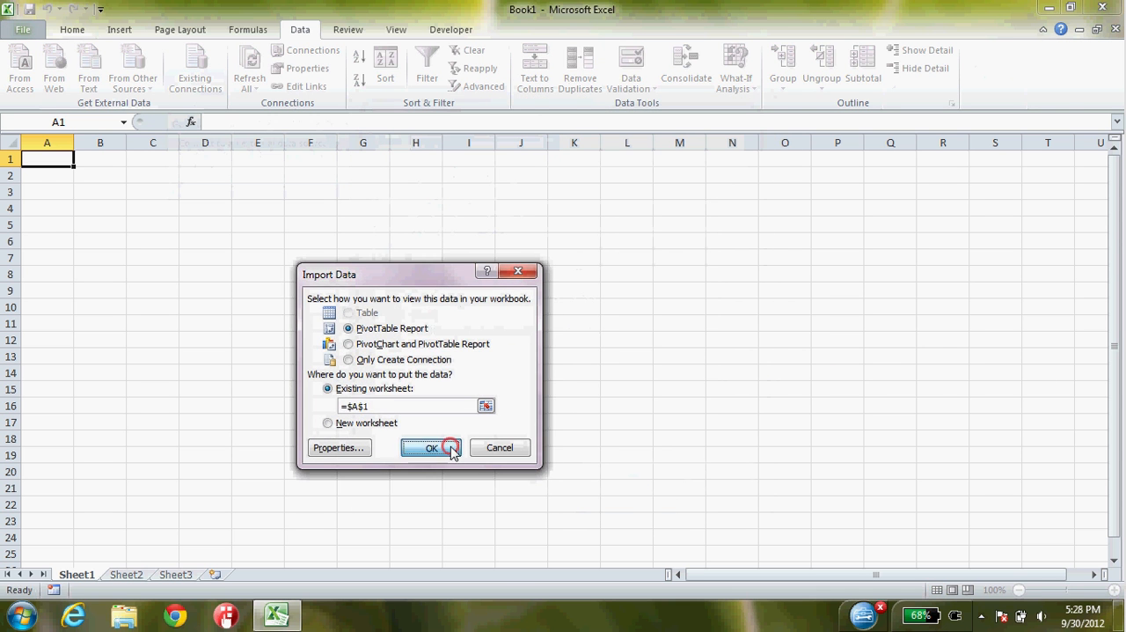